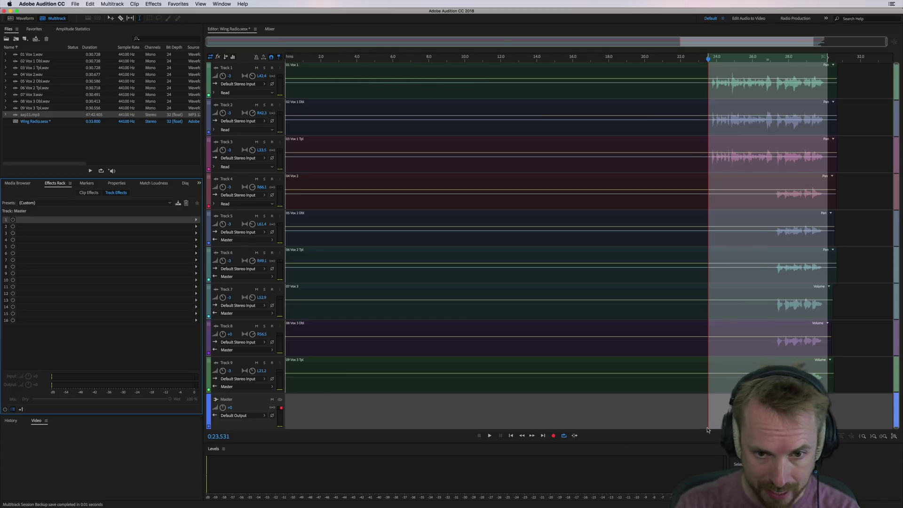
- Play the vocal mix, then load AU > iZotope > Nectar 3 Elements into the Master track's slot 1
{"action": "key", "text": "space"}
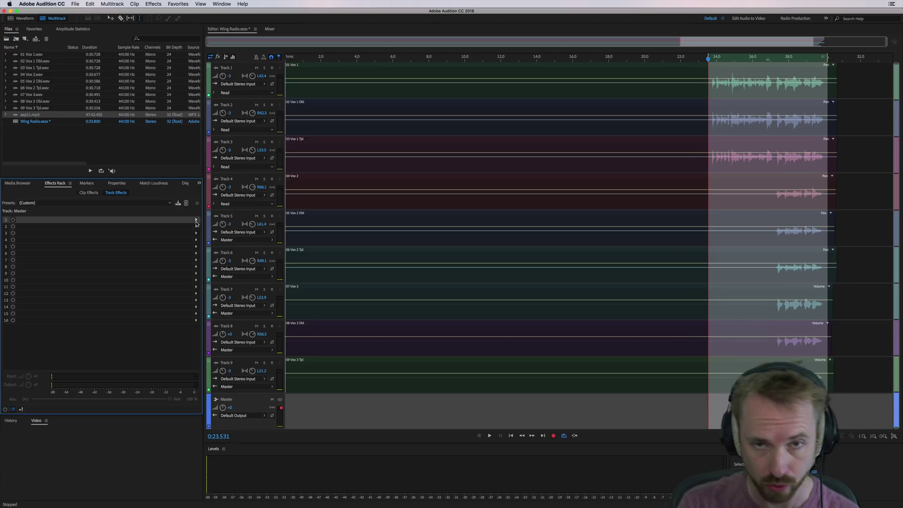
{"action": "left_click", "coordinate": [196, 220]}
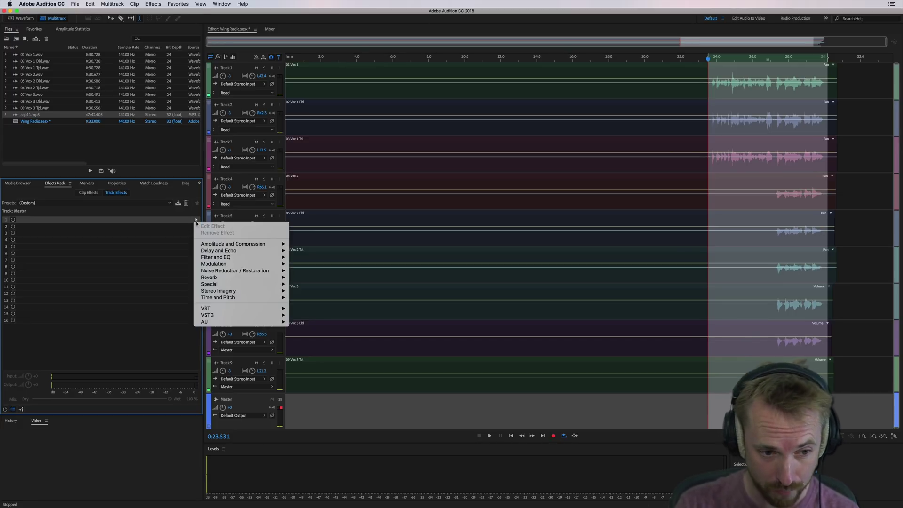
{"action": "mouse_move", "coordinate": [263, 321]}
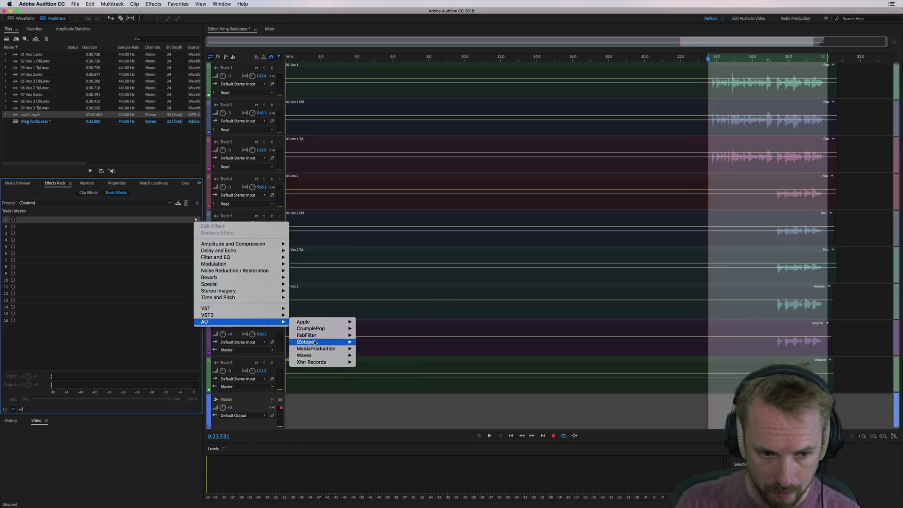
{"action": "mouse_move", "coordinate": [315, 343]}
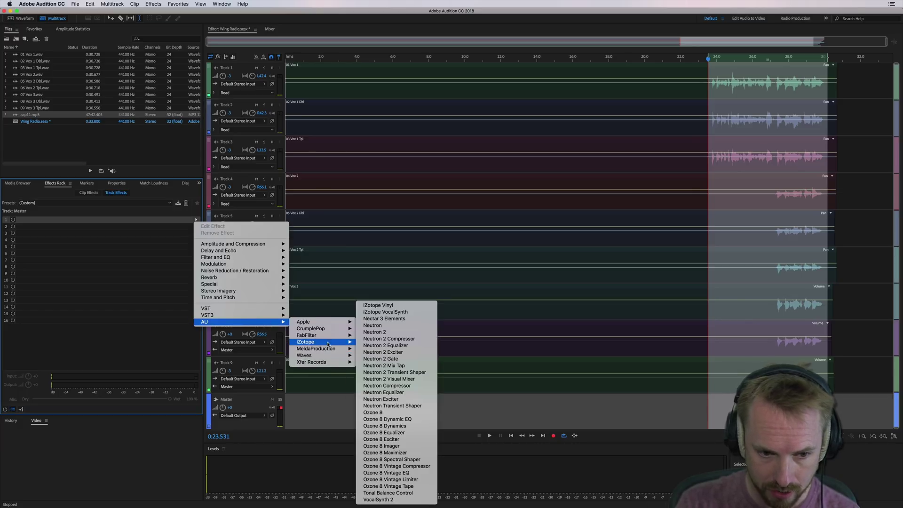
{"action": "left_click", "coordinate": [387, 319]}
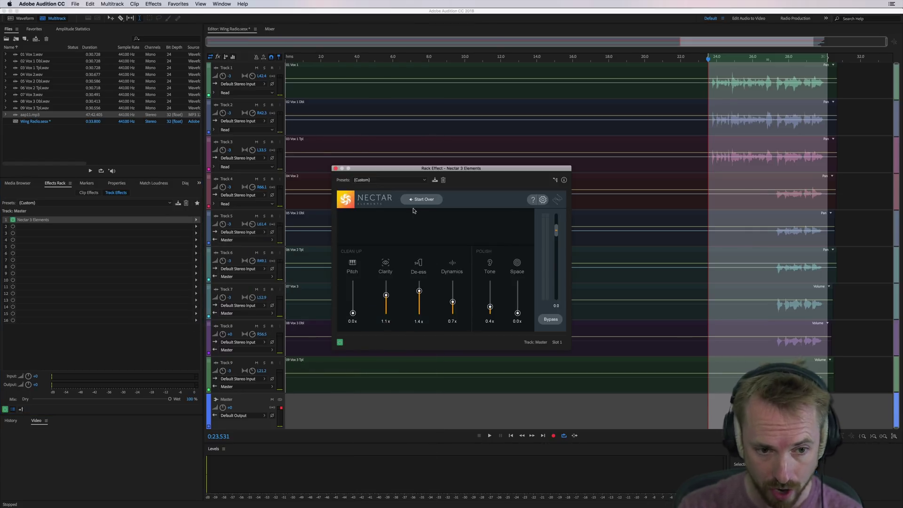
- Reset Nectar 3 Elements to its (Default) preset
{"action": "left_click", "coordinate": [381, 181]}
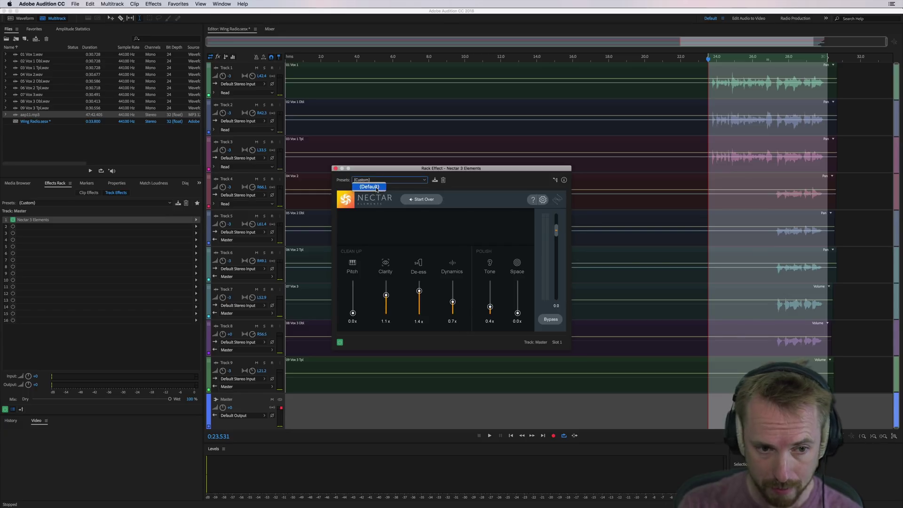
{"action": "left_click", "coordinate": [376, 189]}
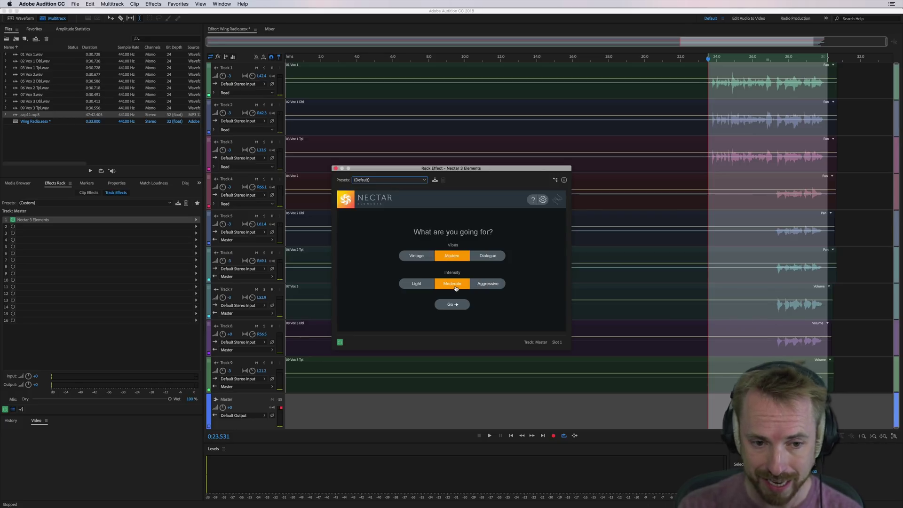
- Run Nectar's assistant with Modern vibe and Moderate intensity while the vocal mix plays
{"action": "left_click", "coordinate": [458, 305]}
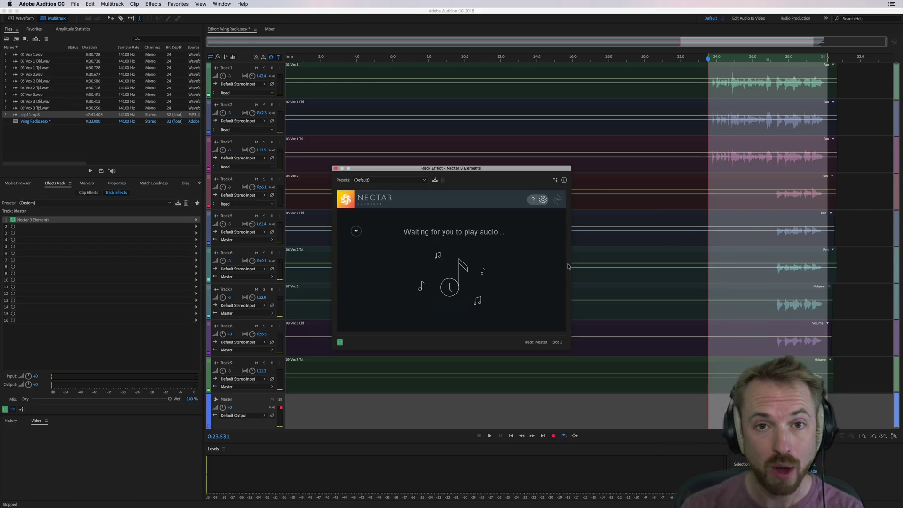
{"action": "key", "text": "space"}
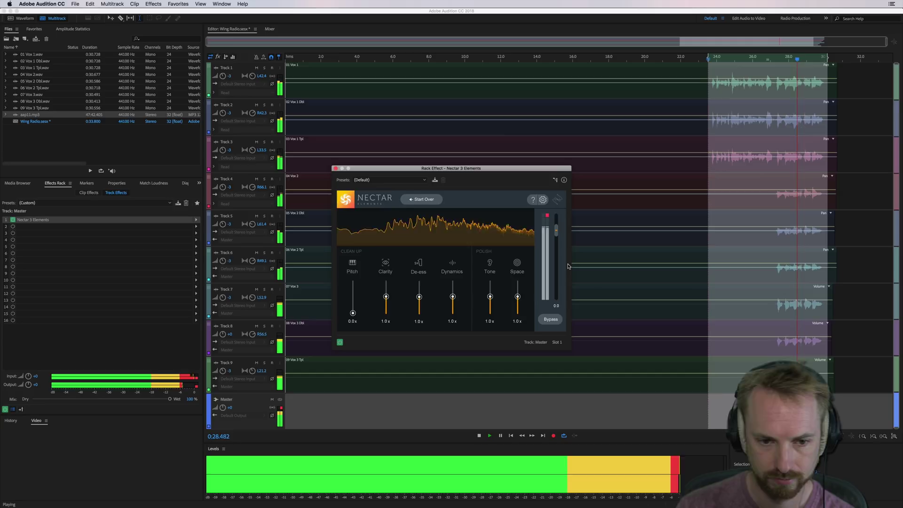
{"action": "key", "text": "space"}
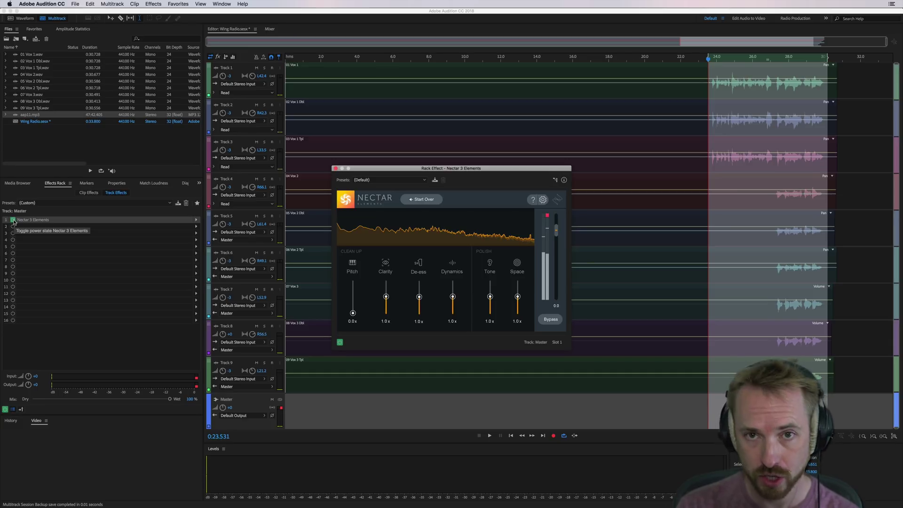
{"action": "left_click", "coordinate": [340, 343]}
{"action": "key", "text": "space"}
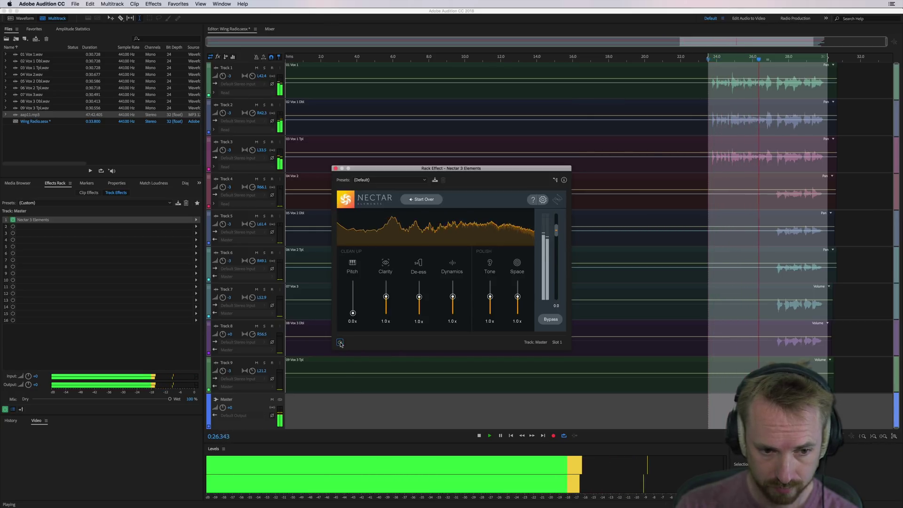
{"action": "left_click", "coordinate": [339, 343]}
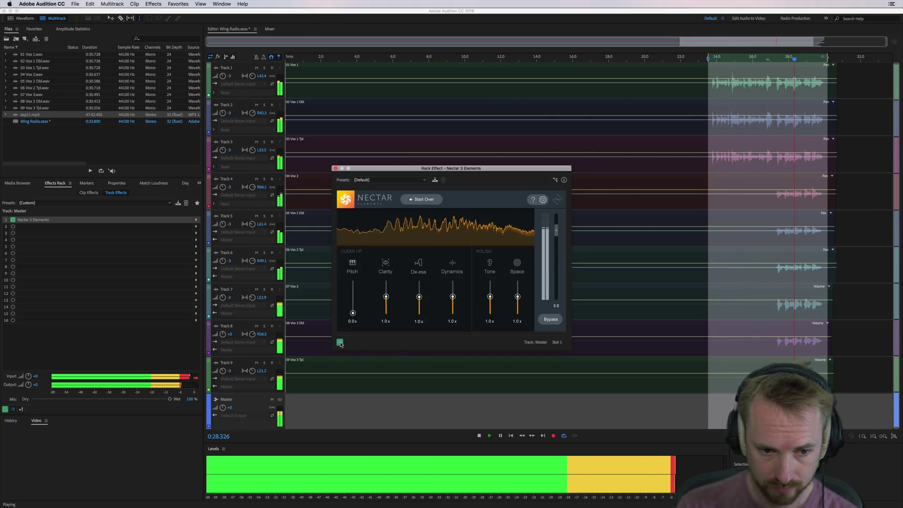
{"action": "left_click", "coordinate": [340, 343]}
{"action": "left_click", "coordinate": [339, 343]}
{"action": "key", "text": "space"}
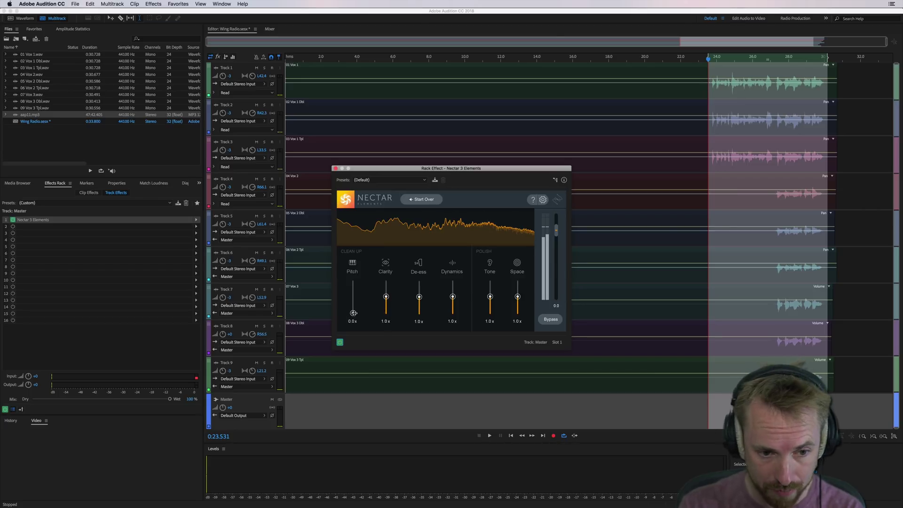
{"action": "key", "text": "space"}
{"action": "left_click_drag", "start_coordinate": [353, 313], "coordinate": [353, 281]}
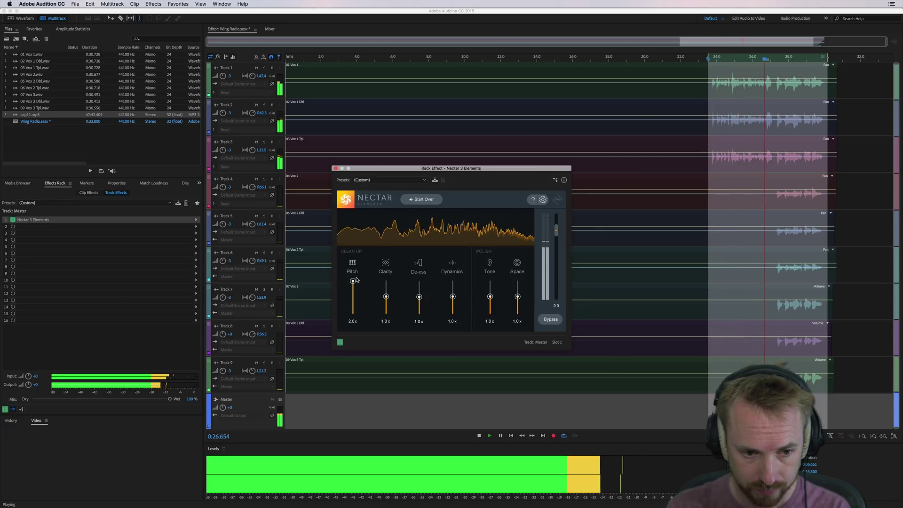
{"action": "key", "text": "space"}
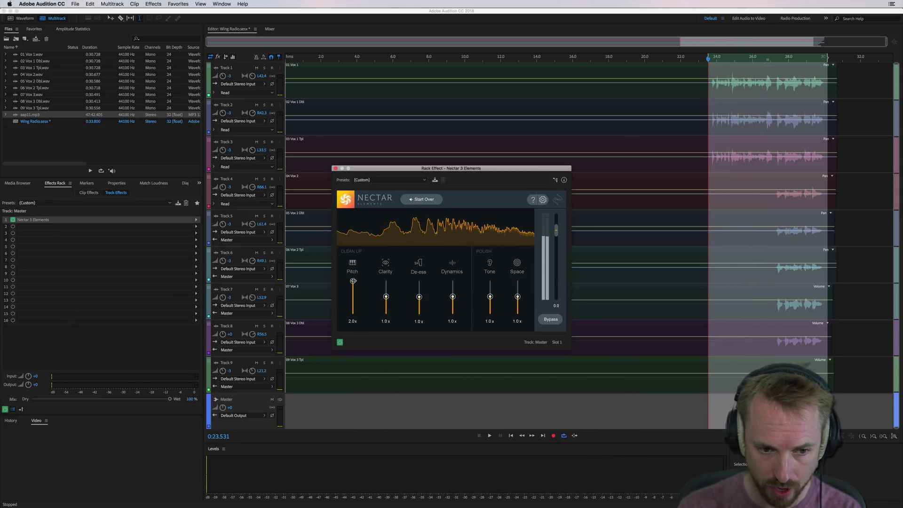
{"action": "left_click_drag", "start_coordinate": [353, 280], "coordinate": [353, 312]}
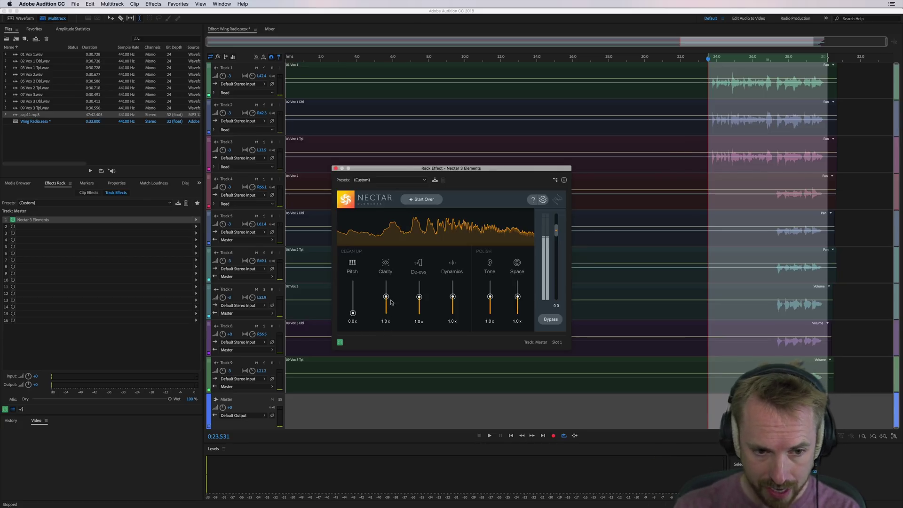
{"action": "key", "text": "space"}
{"action": "mouse_move", "coordinate": [386, 296]}
{"action": "left_mouse_down"}
{"action": "mouse_move", "coordinate": [386, 281]}
{"action": "mouse_move", "coordinate": [385, 298]}
{"action": "left_mouse_up"}
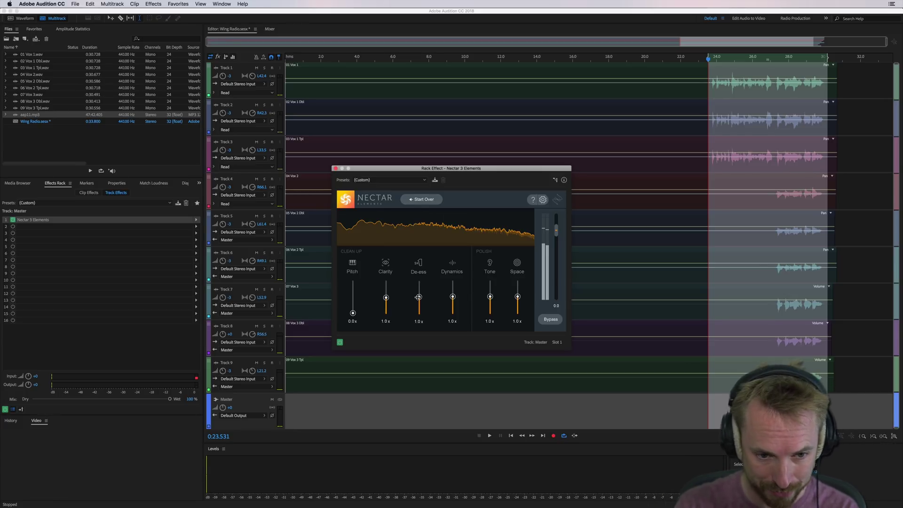
{"action": "key", "text": "space"}
{"action": "mouse_move", "coordinate": [418, 297]}
{"action": "left_mouse_down"}
{"action": "mouse_move", "coordinate": [419, 281]}
{"action": "mouse_move", "coordinate": [419, 297]}
{"action": "left_mouse_up"}
{"action": "key", "text": "space"}
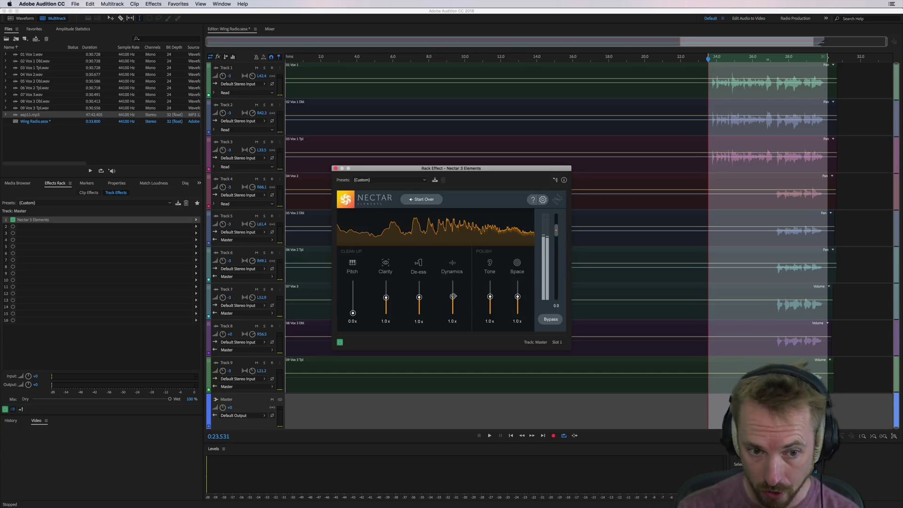
{"action": "key", "text": "space"}
{"action": "mouse_move", "coordinate": [452, 296]}
{"action": "left_mouse_down"}
{"action": "mouse_move", "coordinate": [453, 281]}
{"action": "mouse_move", "coordinate": [452, 312]}
{"action": "mouse_move", "coordinate": [453, 300]}
{"action": "left_mouse_up"}
{"action": "key", "text": "space"}
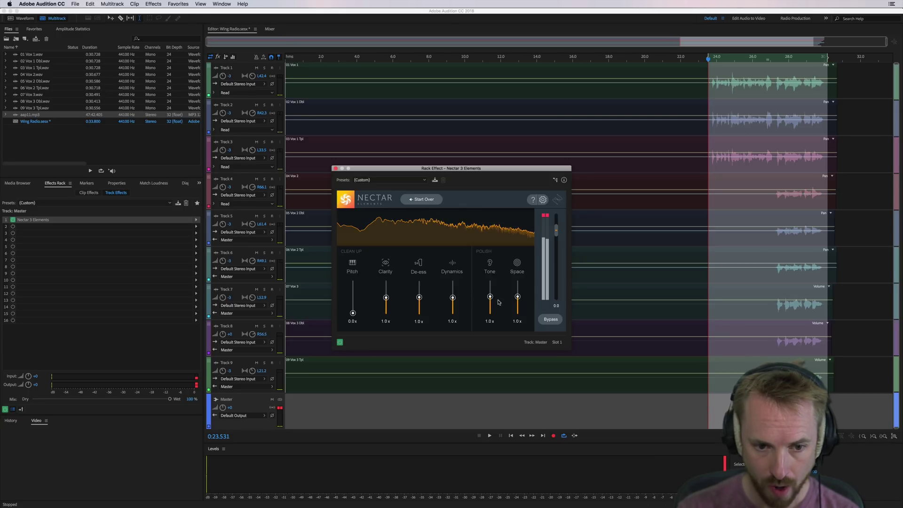
{"action": "key", "text": "space"}
{"action": "mouse_move", "coordinate": [489, 297]}
{"action": "left_mouse_down"}
{"action": "mouse_move", "coordinate": [491, 319]}
{"action": "mouse_move", "coordinate": [491, 298]}
{"action": "left_mouse_up"}
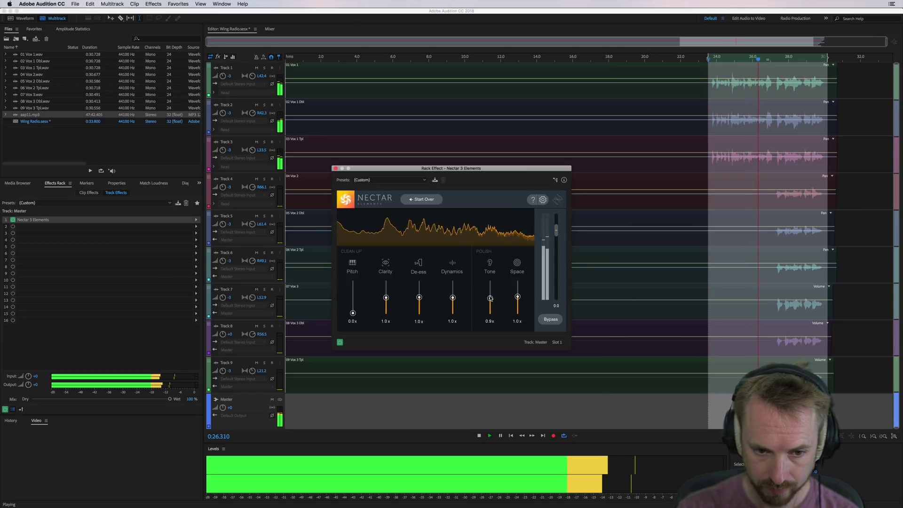
{"action": "key", "text": "space"}
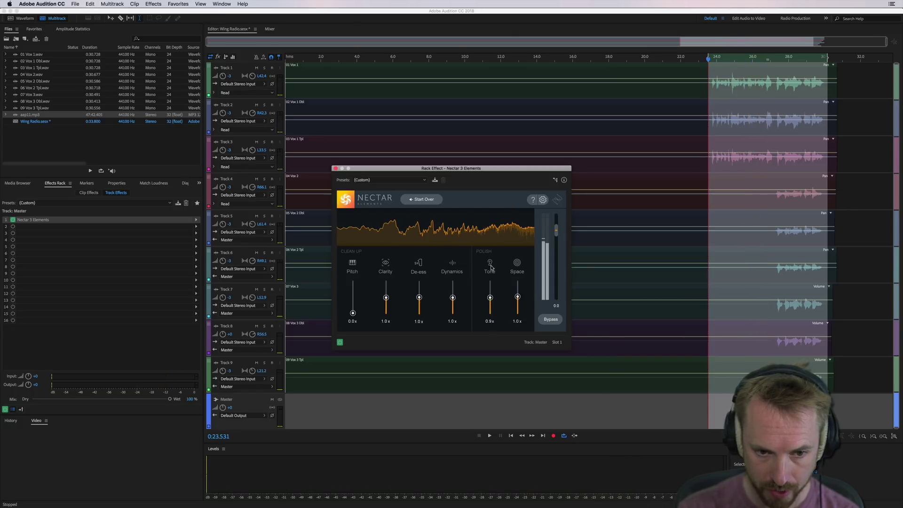
{"action": "left_click", "coordinate": [490, 297]}
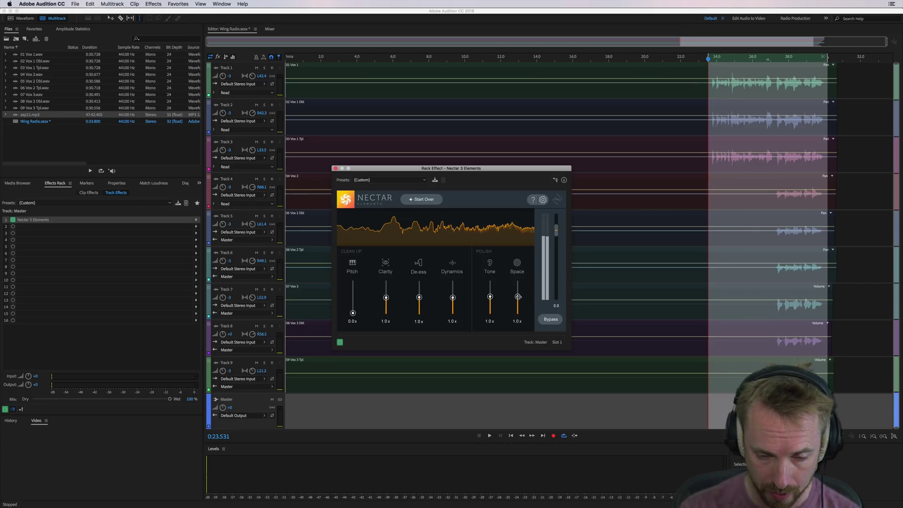
- Raise Nectar's Space amount to 2.0x while previewing the vocal mix
{"action": "key", "text": "space"}
{"action": "mouse_move", "coordinate": [517, 297]}
{"action": "left_mouse_down"}
{"action": "mouse_move", "coordinate": [518, 307]}
{"action": "mouse_move", "coordinate": [516, 282]}
{"action": "left_mouse_up"}
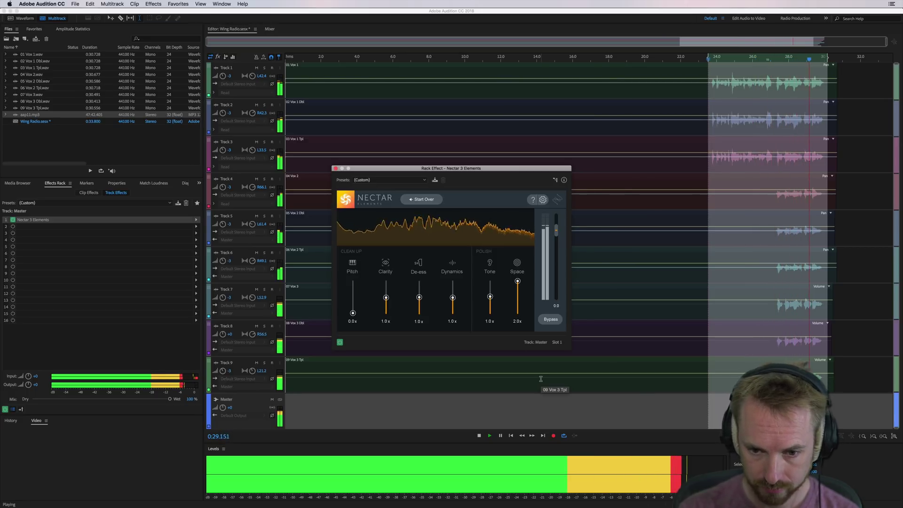
{"action": "key", "text": "space"}
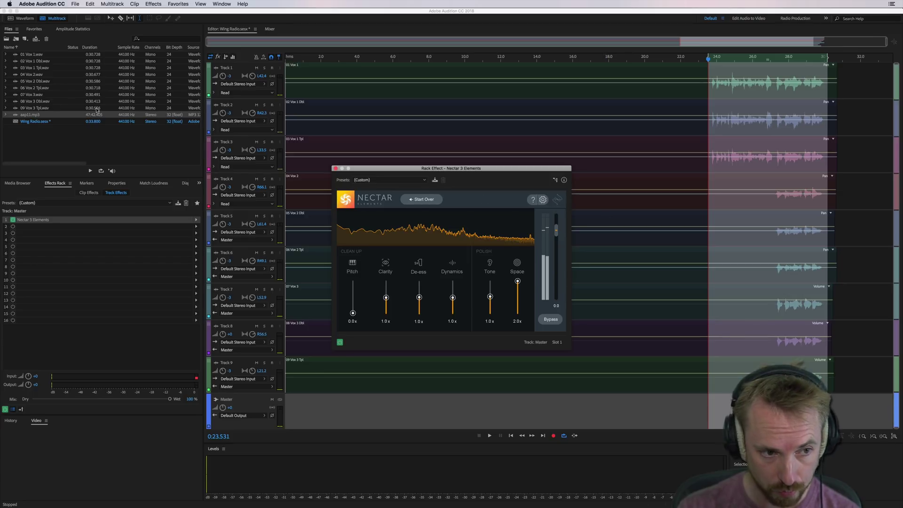
- Open aap11.mp3 in the waveform editor and briefly preview the podcast clip
{"action": "double_click", "coordinate": [37, 115]}
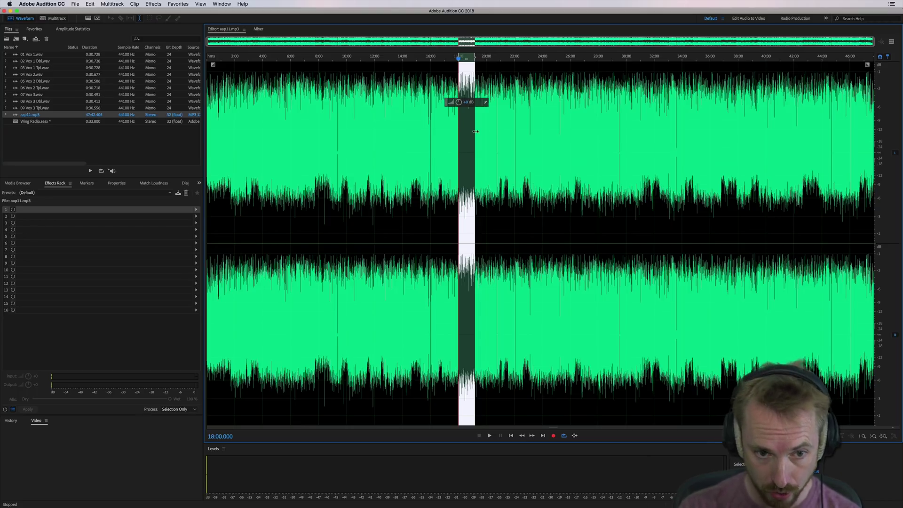
{"action": "key", "text": "space"}
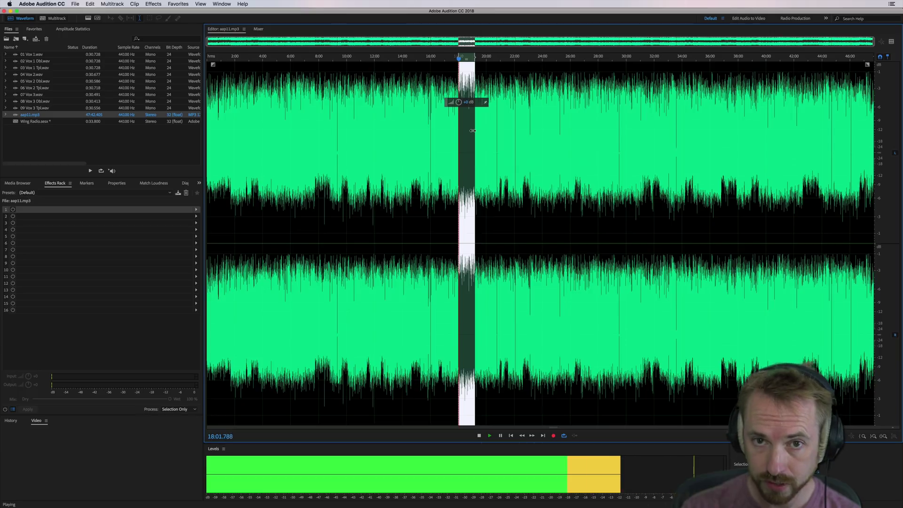
{"action": "key", "text": "space"}
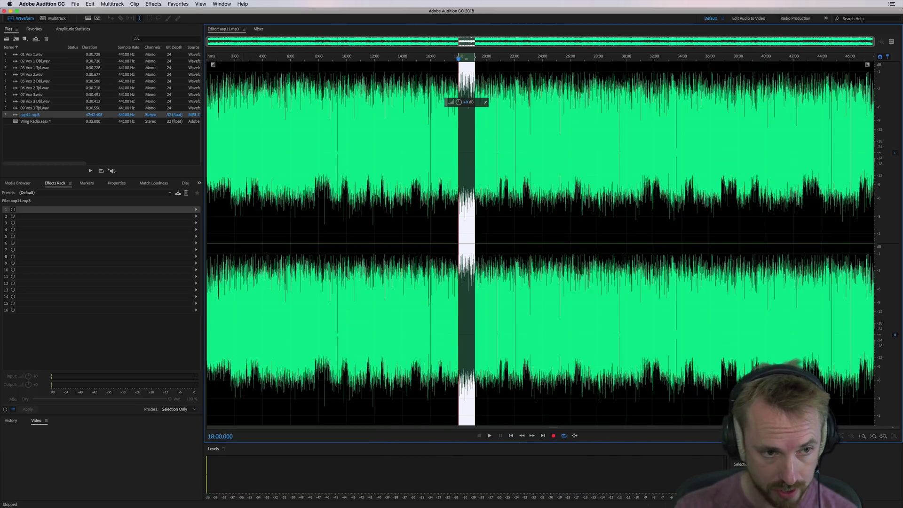
{"action": "left_click", "coordinate": [153, 4]}
- Apply Nectar 3 Elements to aap11.mp3 and pick Dialogue vibe with Aggressive intensity
{"action": "mouse_move", "coordinate": [184, 171]}
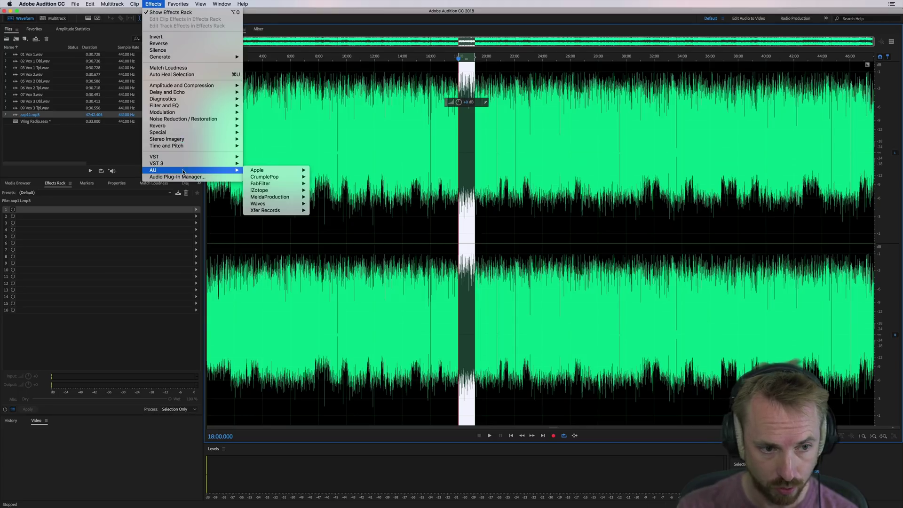
{"action": "mouse_move", "coordinate": [262, 191]}
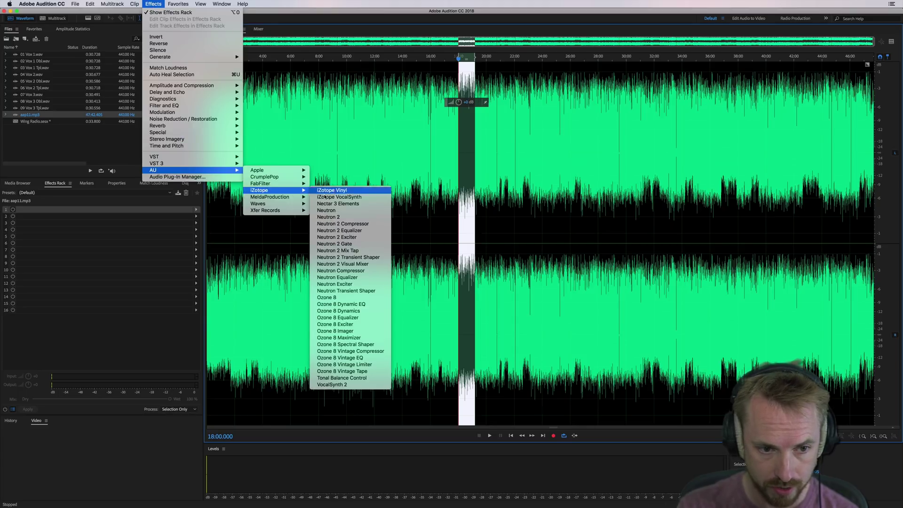
{"action": "left_click", "coordinate": [384, 204]}
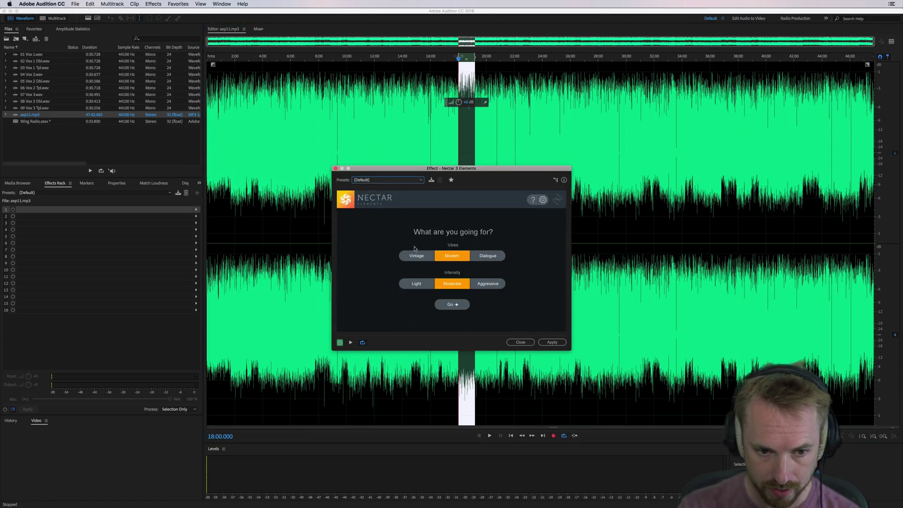
{"action": "left_click", "coordinate": [482, 258]}
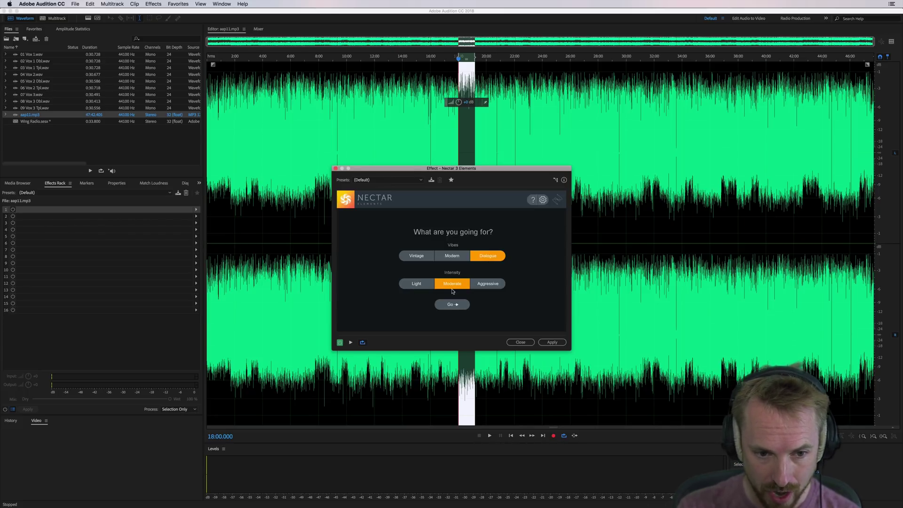
{"action": "left_click", "coordinate": [497, 287]}
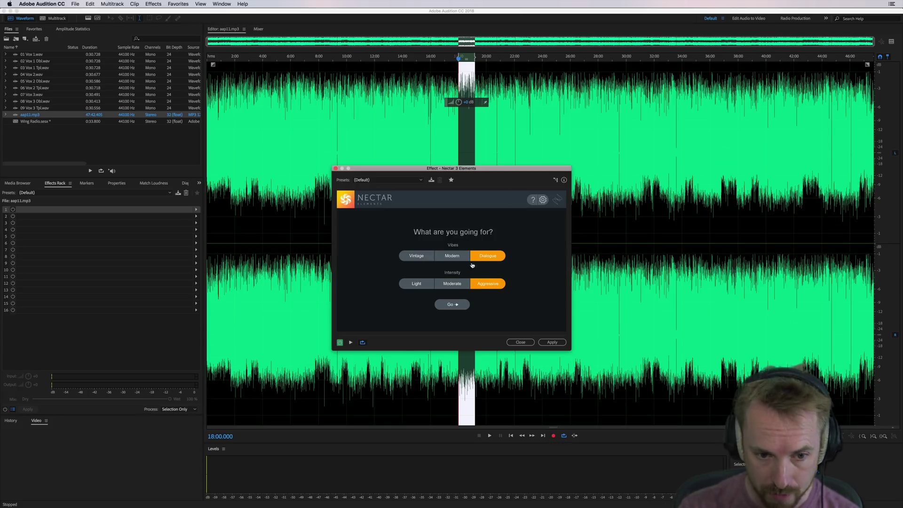
- Run the assistant on the podcast audio, then bypass and re-enable Nectar to compare
{"action": "left_click", "coordinate": [450, 305]}
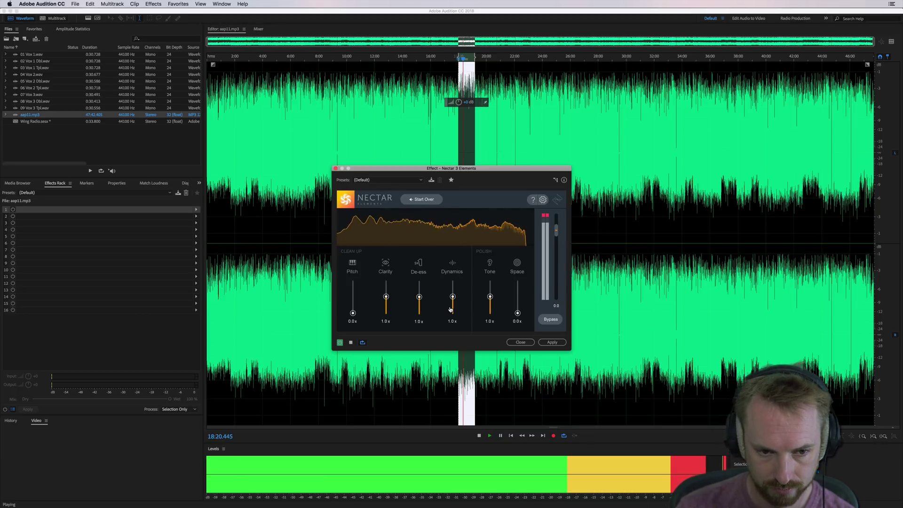
{"action": "left_click", "coordinate": [340, 342]}
{"action": "left_click", "coordinate": [340, 342]}
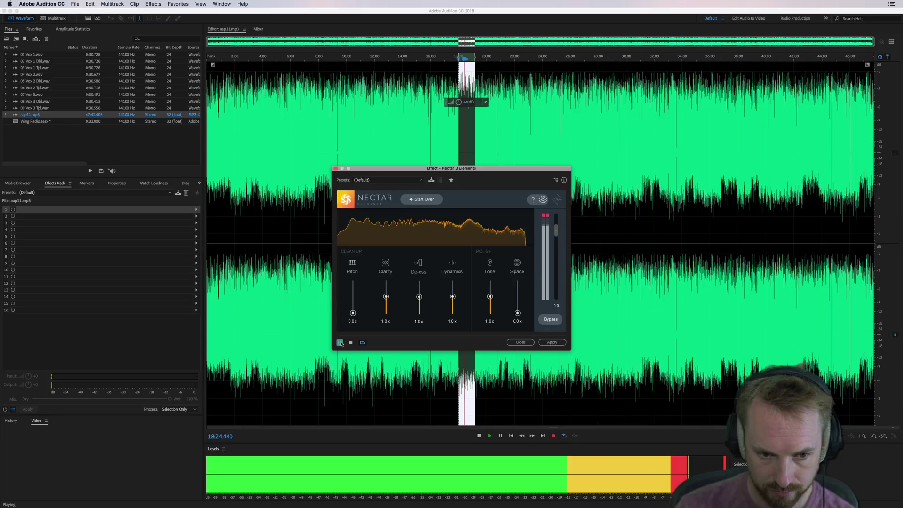
{"action": "key", "text": "space"}
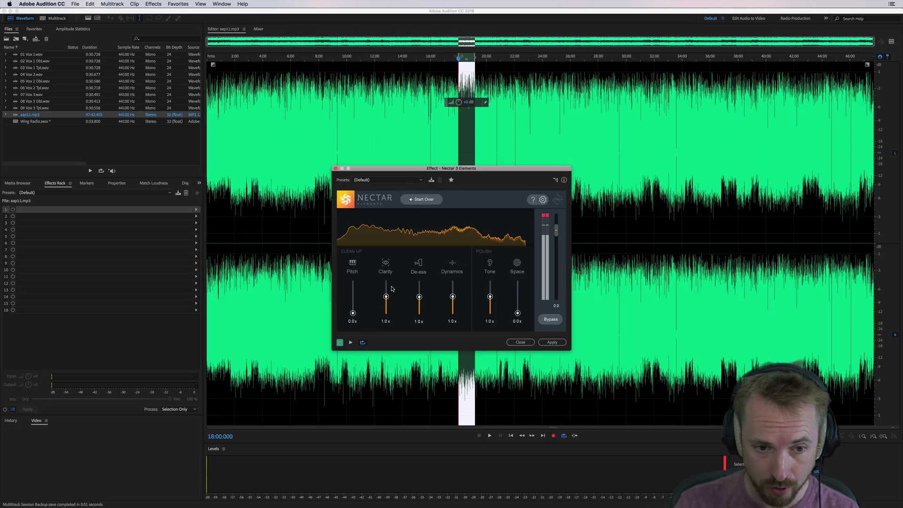
- Restart the assistant with Light intensity instead of Aggressive and rerun the analysis
{"action": "left_click", "coordinate": [421, 199]}
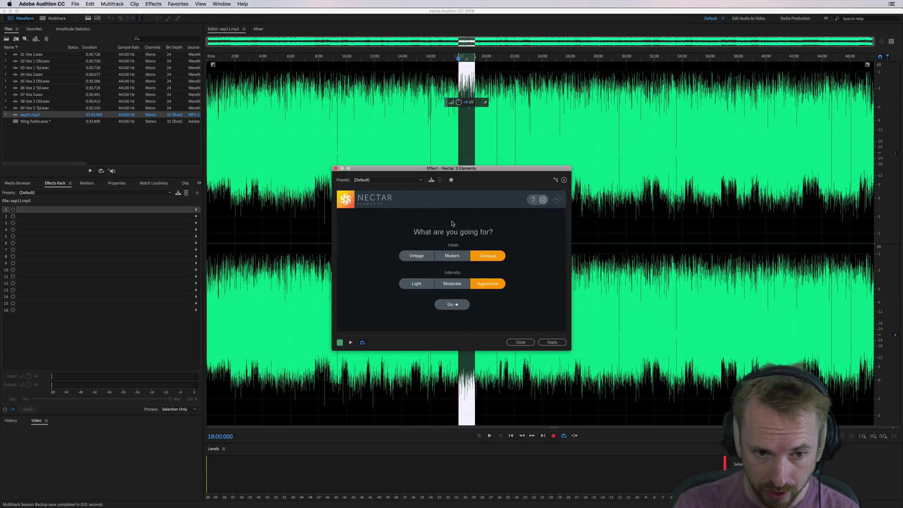
{"action": "left_click", "coordinate": [421, 284]}
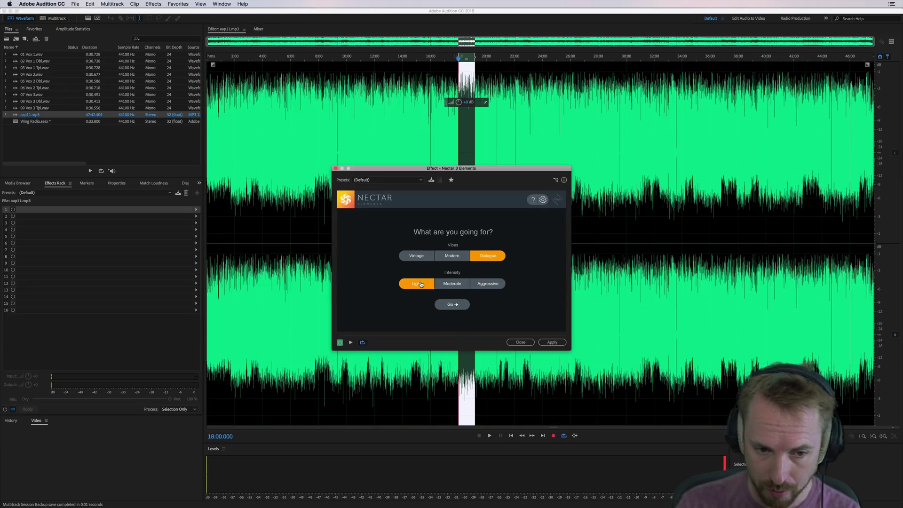
{"action": "left_click", "coordinate": [457, 308]}
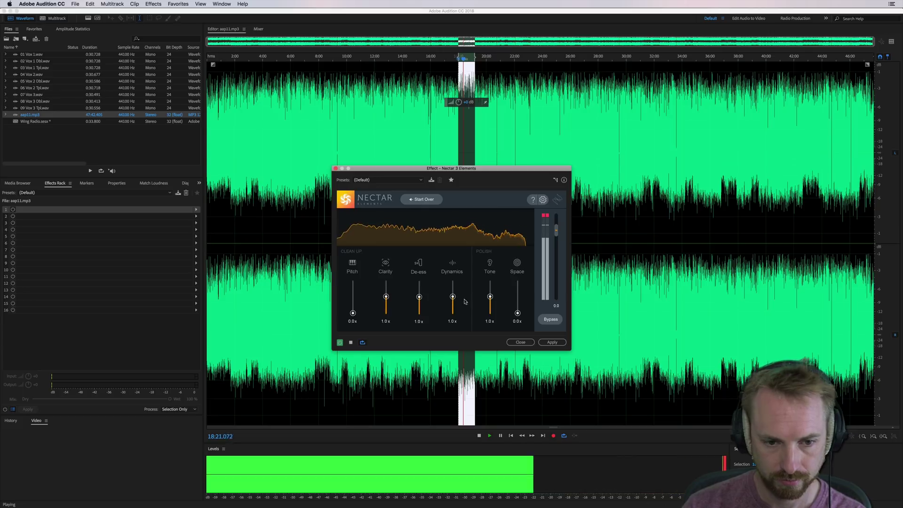
- Lower Nectar's Tone amount to 0.0x while replaying the podcast clip
{"action": "key", "text": "space"}
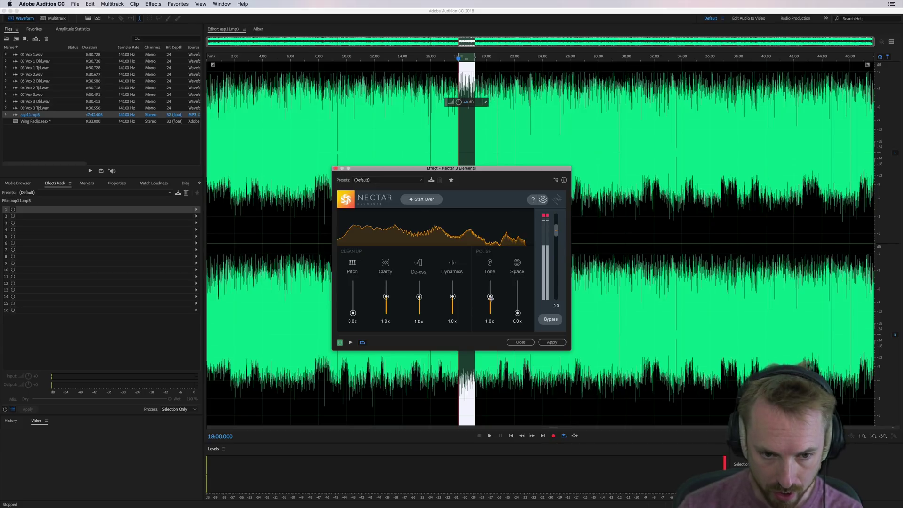
{"action": "key", "text": "space"}
{"action": "left_click_drag", "start_coordinate": [490, 297], "coordinate": [490, 313]}
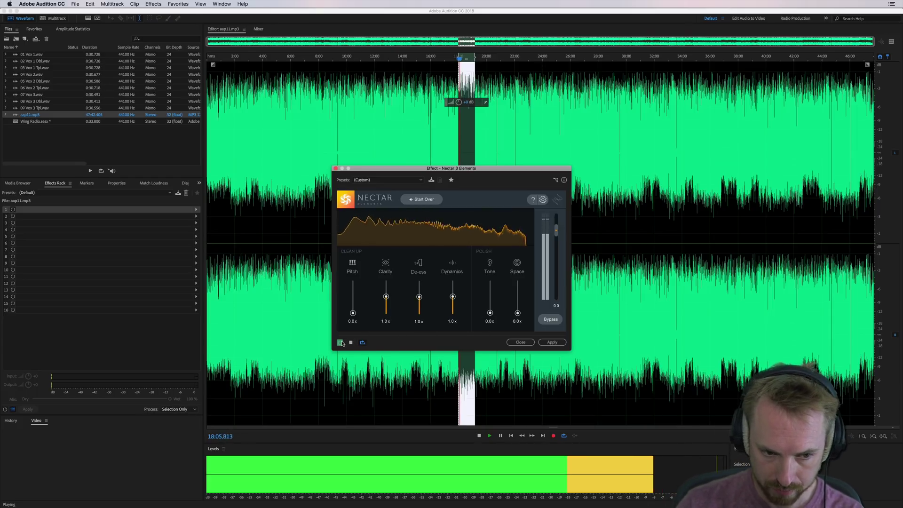
{"action": "key", "text": "space"}
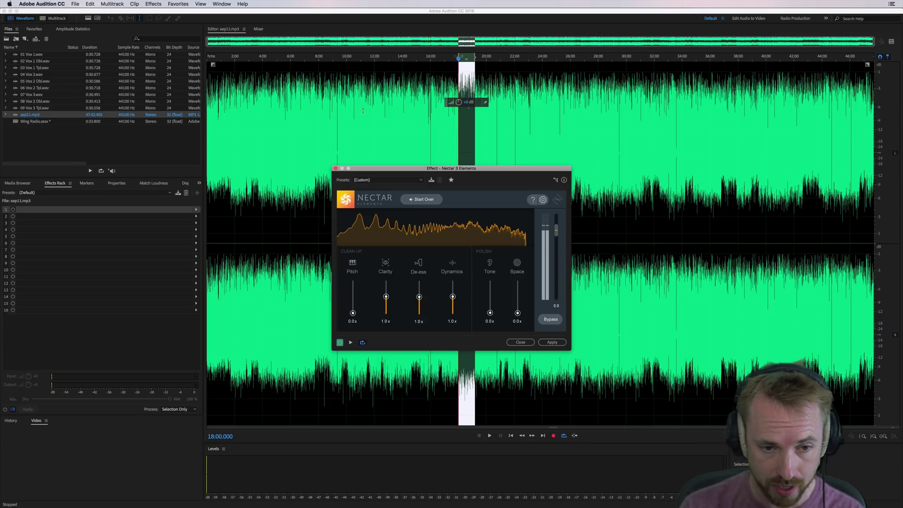
- Use Start Over to return Nectar to the assistant setup screen
{"action": "left_click", "coordinate": [423, 202]}
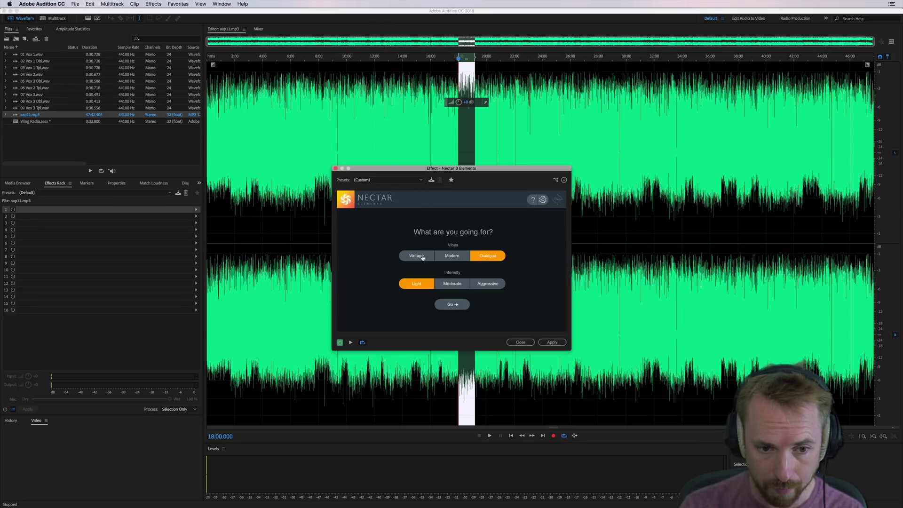